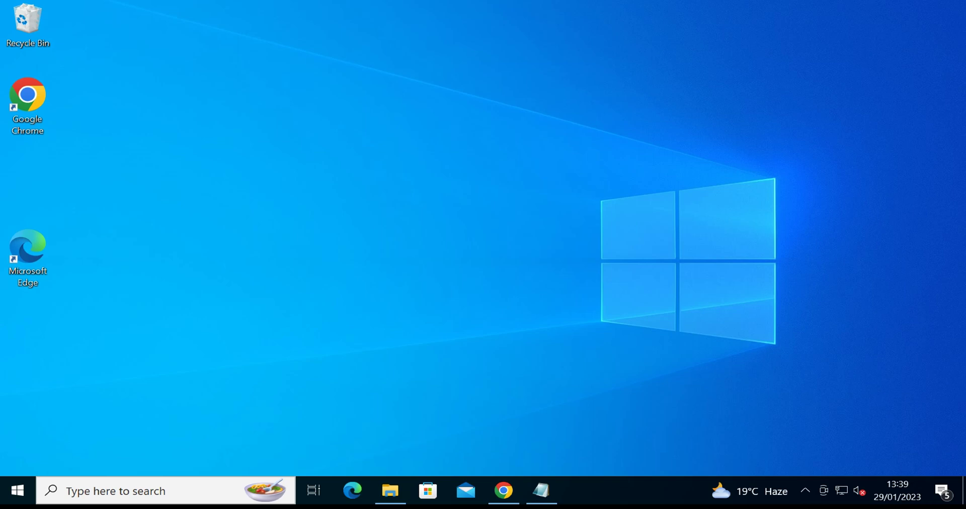
- Open the PowerToys v0.66.0 release page on GitHub and read through its notes
{"action": "left_click", "coordinate": [503, 490]}
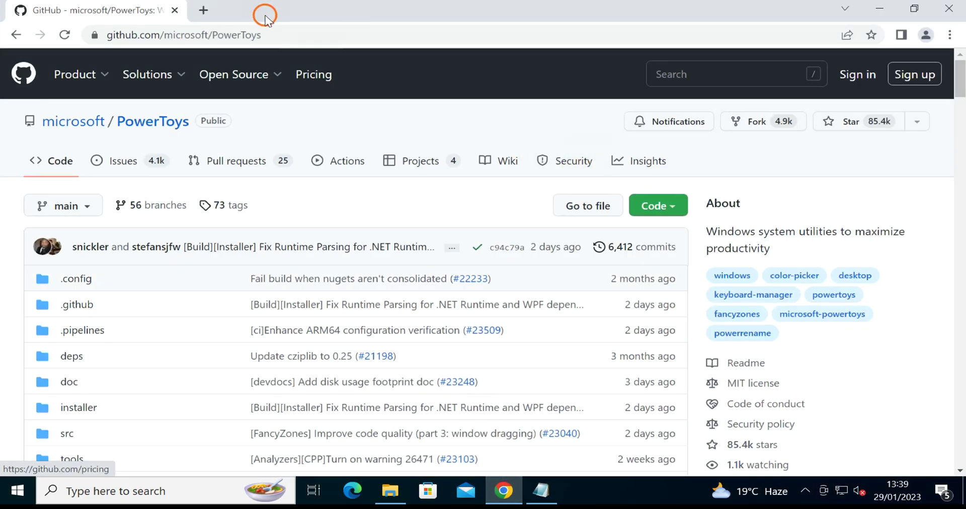
{"action": "left_click", "coordinate": [282, 40]}
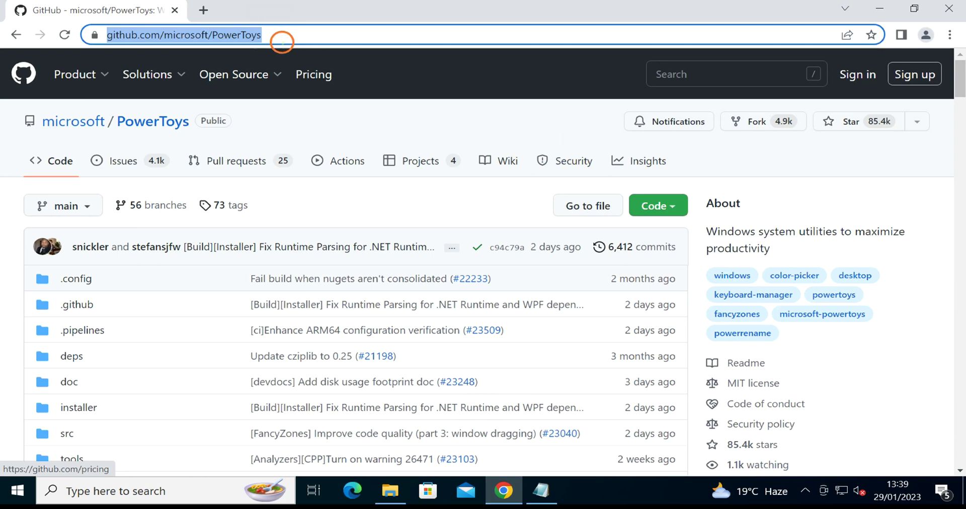
{"action": "scroll", "coordinate": [599, 282], "scroll_direction": "down", "scroll_amount": 5}
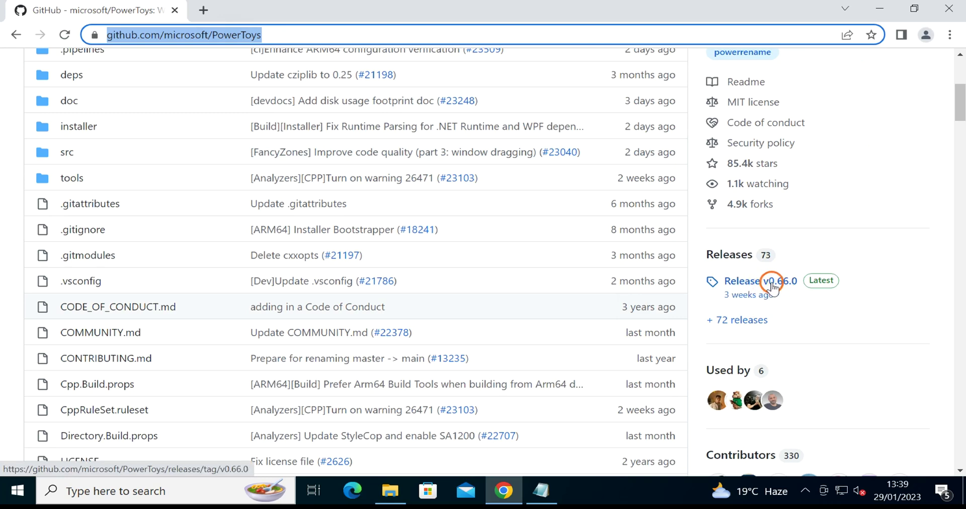
{"action": "left_click", "coordinate": [771, 285]}
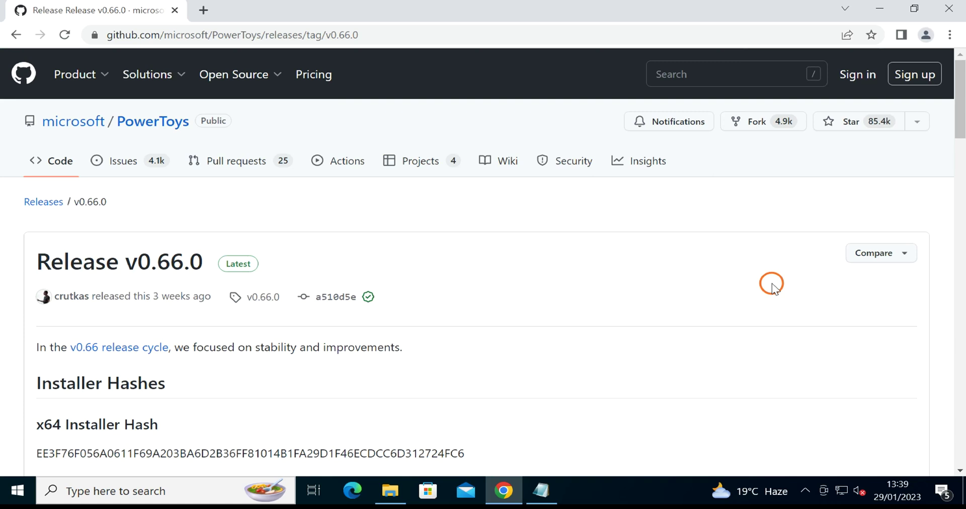
{"action": "scroll", "coordinate": [524, 309], "scroll_direction": "down", "scroll_amount": 3}
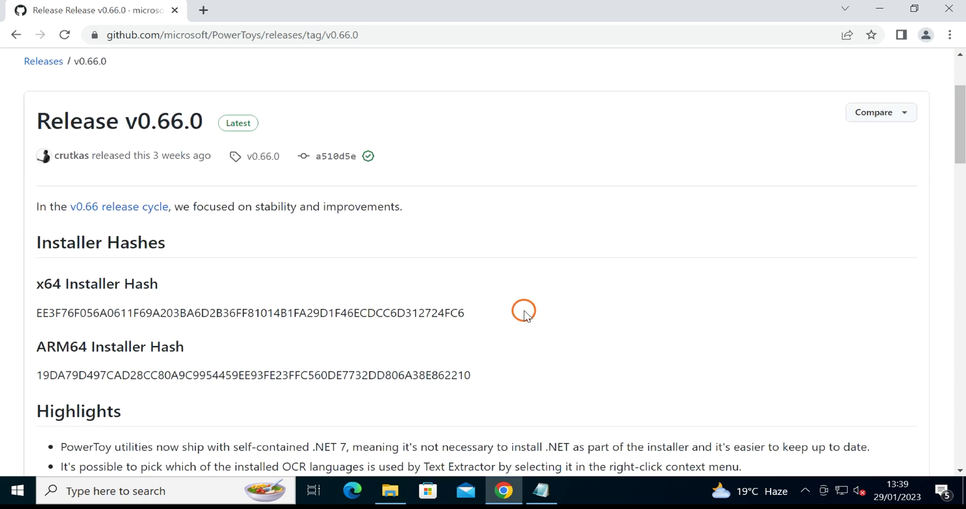
{"action": "scroll", "coordinate": [524, 310], "scroll_direction": "up", "scroll_amount": 3}
{"action": "scroll", "coordinate": [524, 310], "scroll_direction": "down", "scroll_amount": 7}
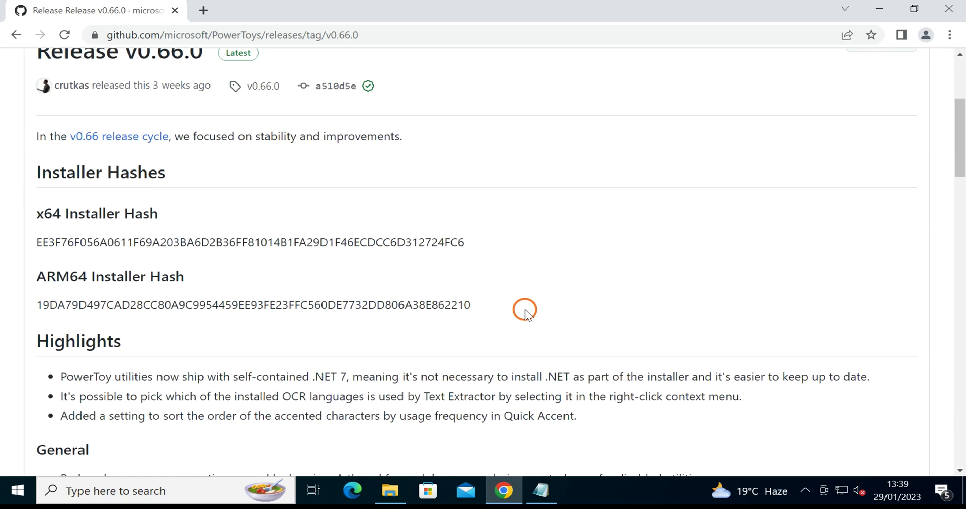
{"action": "scroll", "coordinate": [525, 314], "scroll_direction": "down", "scroll_amount": 10}
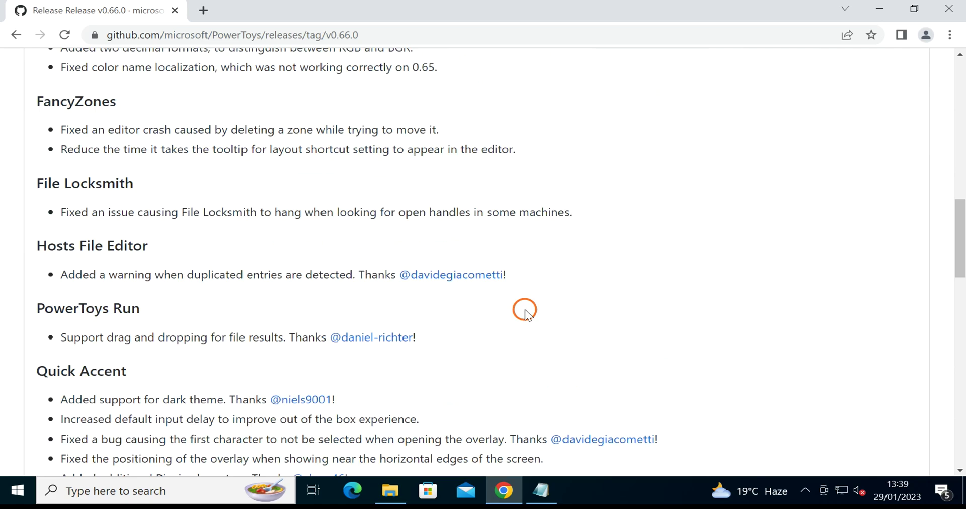
{"action": "scroll", "coordinate": [524, 312], "scroll_direction": "up", "scroll_amount": 20}
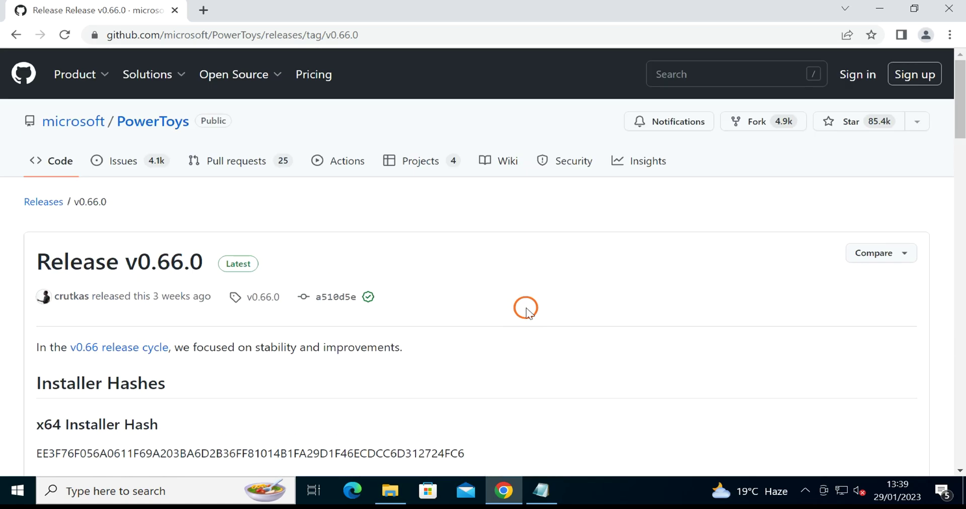
- Launch PowerToysSetup-0.66.0-x64.exe from the Downloads folder
{"action": "left_click", "coordinate": [874, 10]}
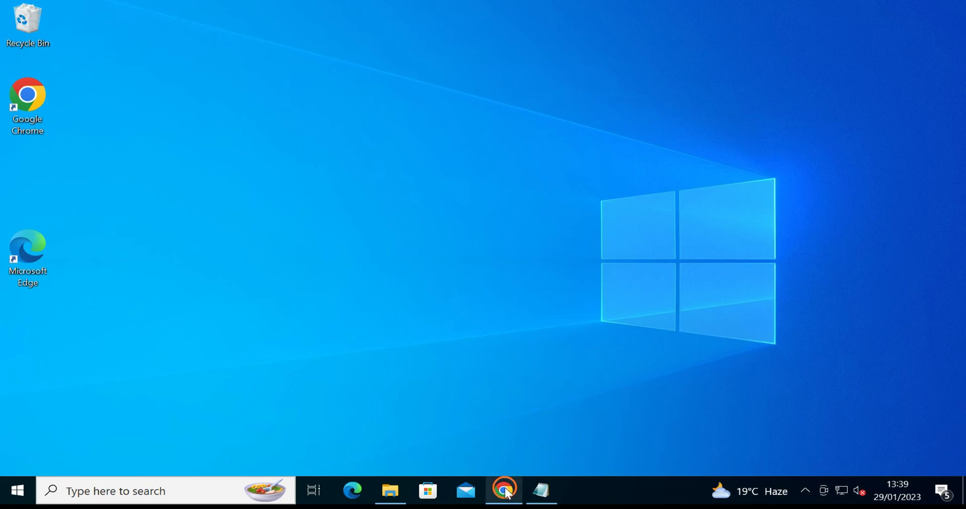
{"action": "left_click", "coordinate": [397, 501]}
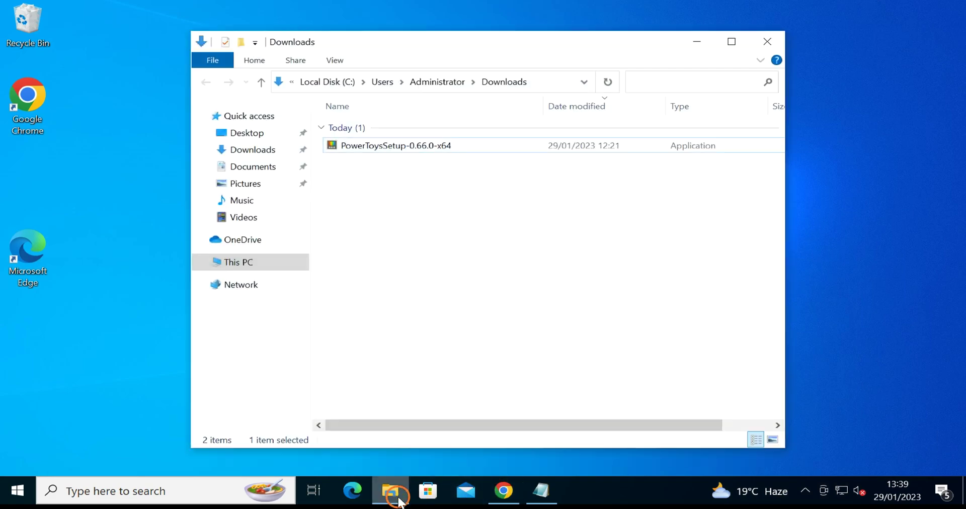
{"action": "left_click", "coordinate": [388, 146]}
{"action": "double_click", "coordinate": [387, 147]}
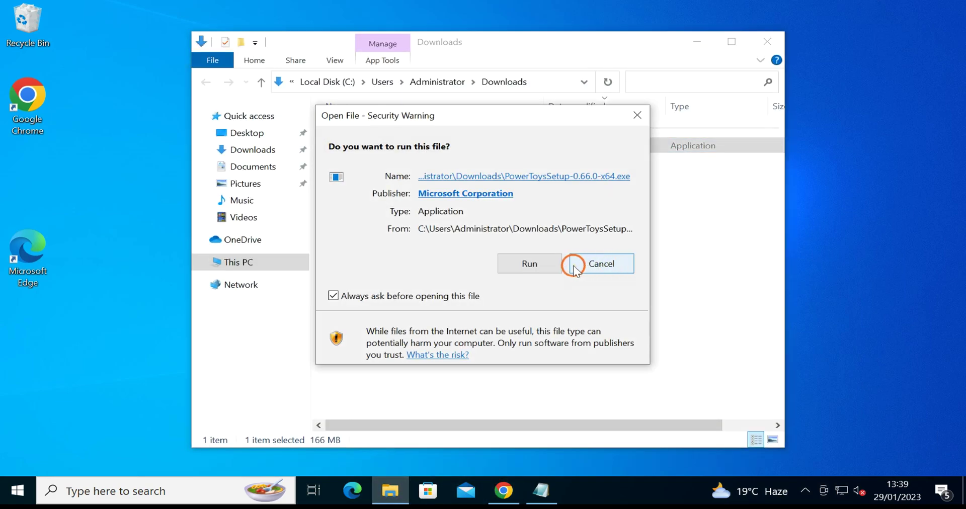
- Run the setup, accept the license, install PowerToys (Preview) x64, then close Downloads and the installer
{"action": "left_click", "coordinate": [538, 267]}
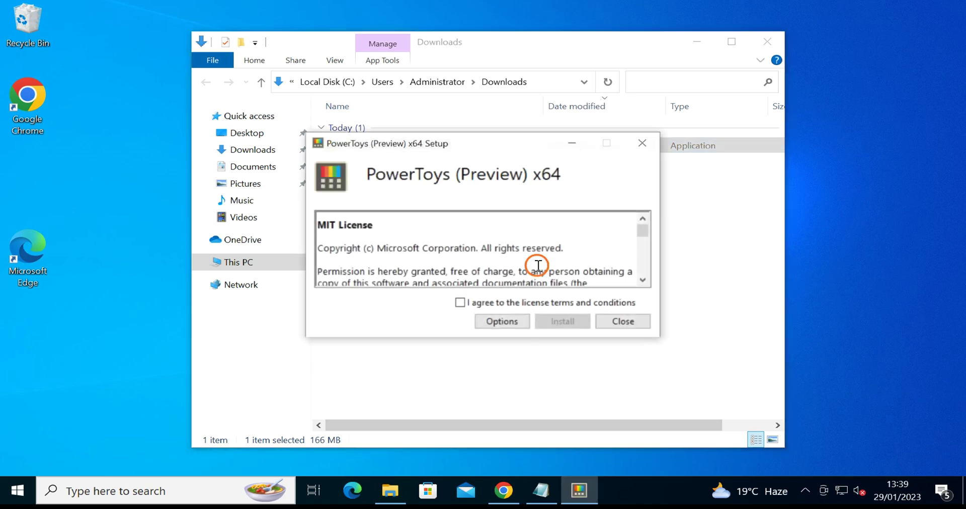
{"action": "left_click", "coordinate": [500, 303]}
{"action": "left_click", "coordinate": [561, 322]}
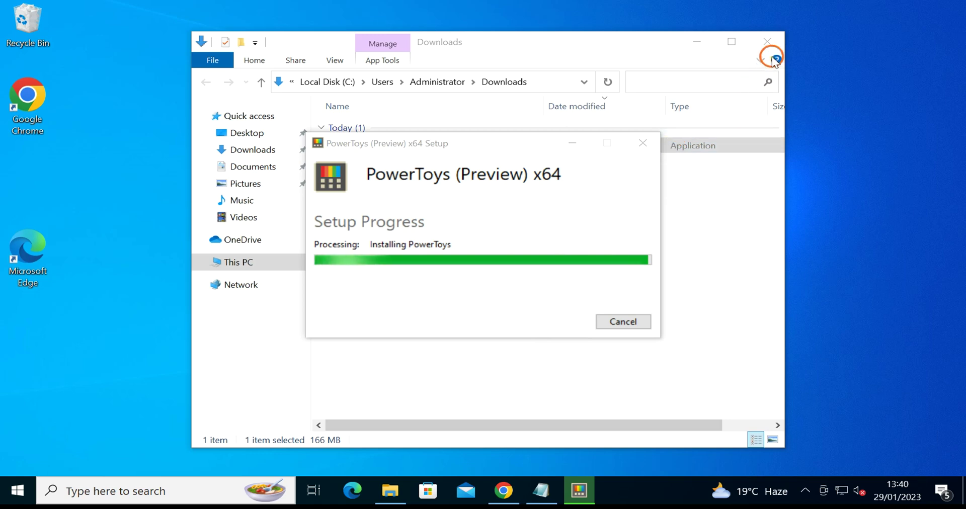
{"action": "left_click", "coordinate": [767, 41]}
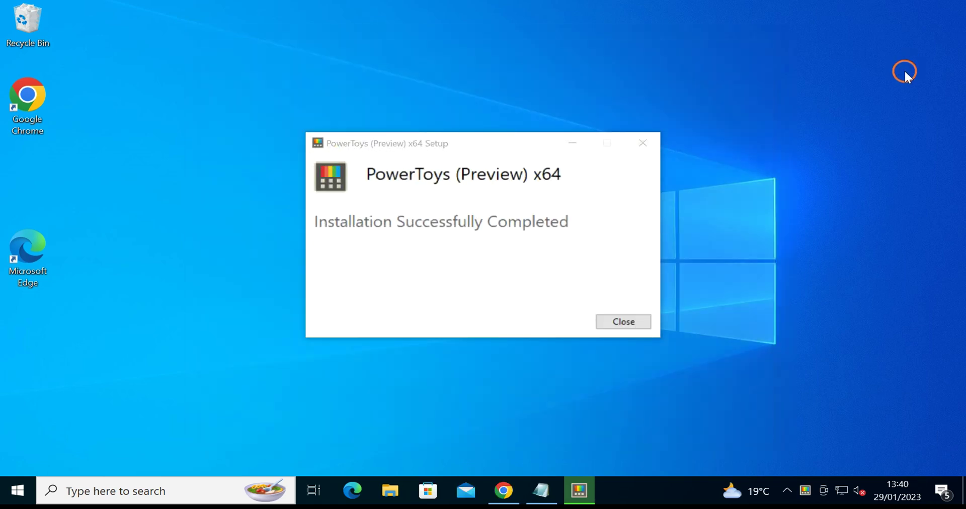
{"action": "left_click", "coordinate": [635, 326]}
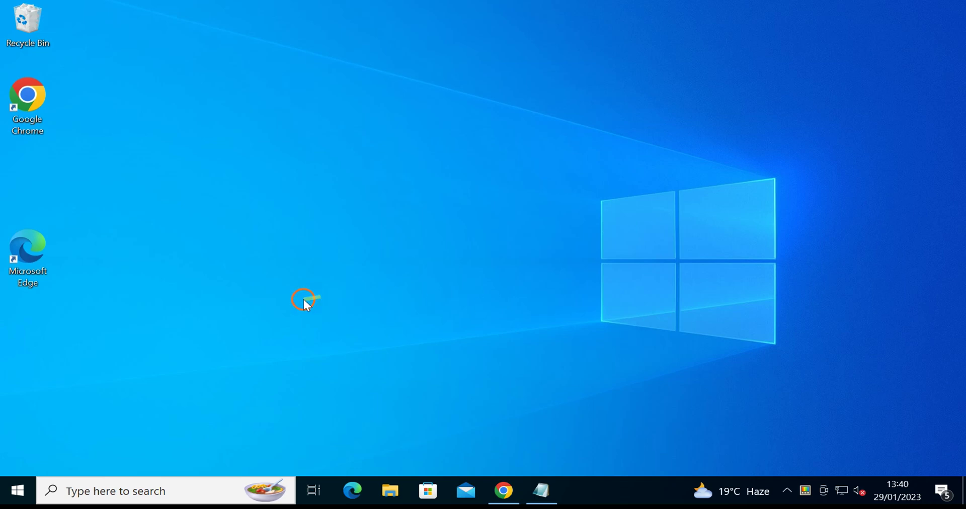
- Search the Start menu for 'powerto' and launch PowerToys (Preview)
{"action": "left_click", "coordinate": [21, 504]}
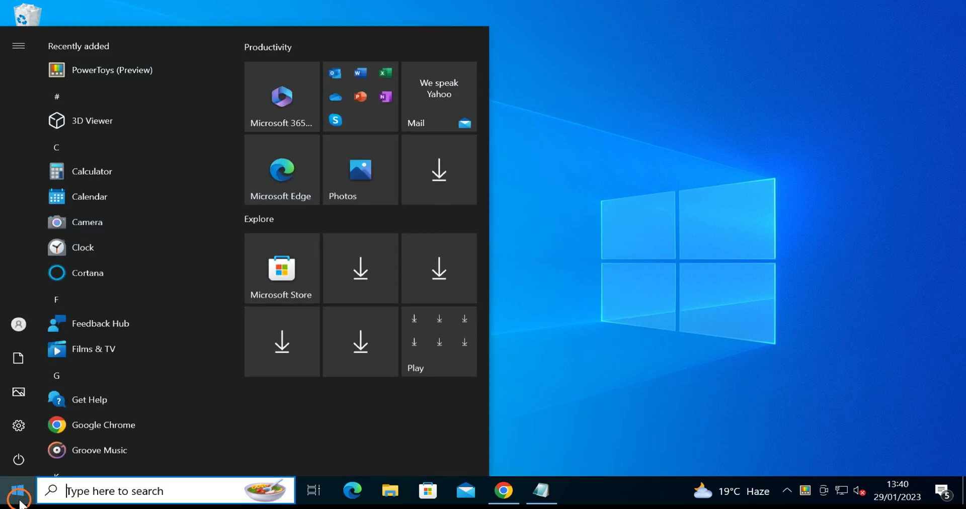
{"action": "type", "text": "power"}
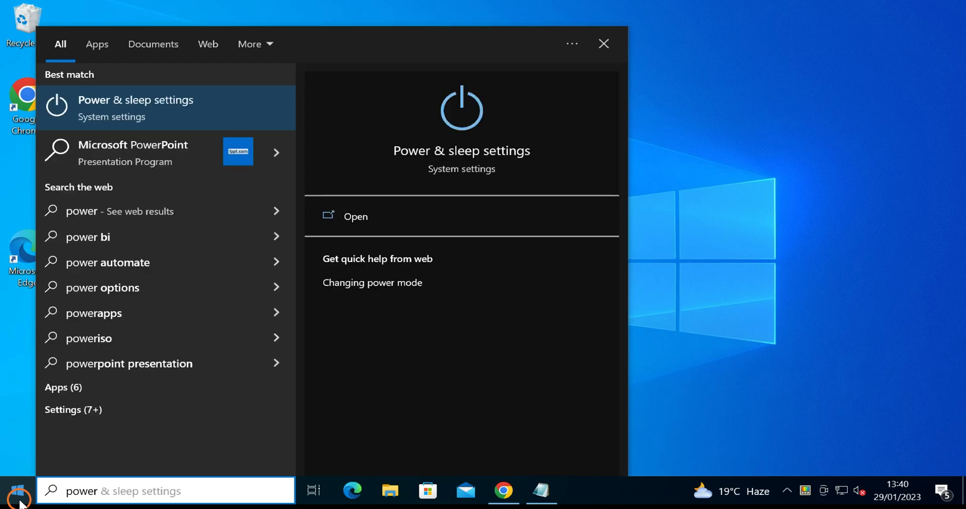
{"action": "type", "text": "to"}
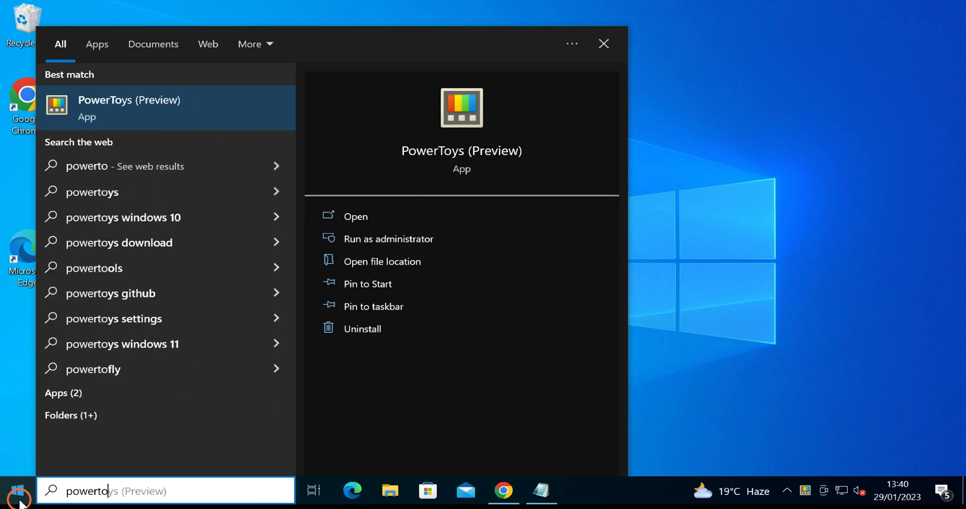
{"action": "left_click", "coordinate": [145, 115]}
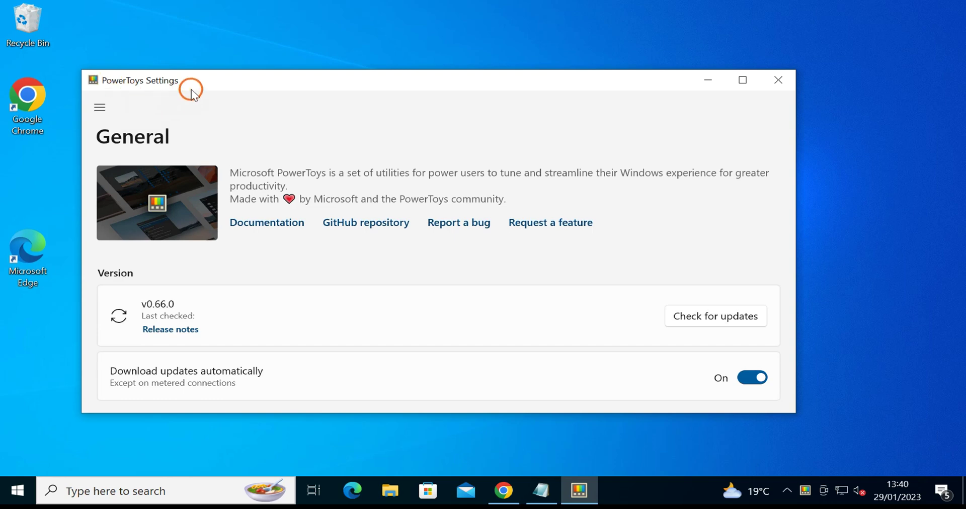
- Maximize PowerToys Settings and switch to the Keyboard Manager page
{"action": "left_click", "coordinate": [743, 80]}
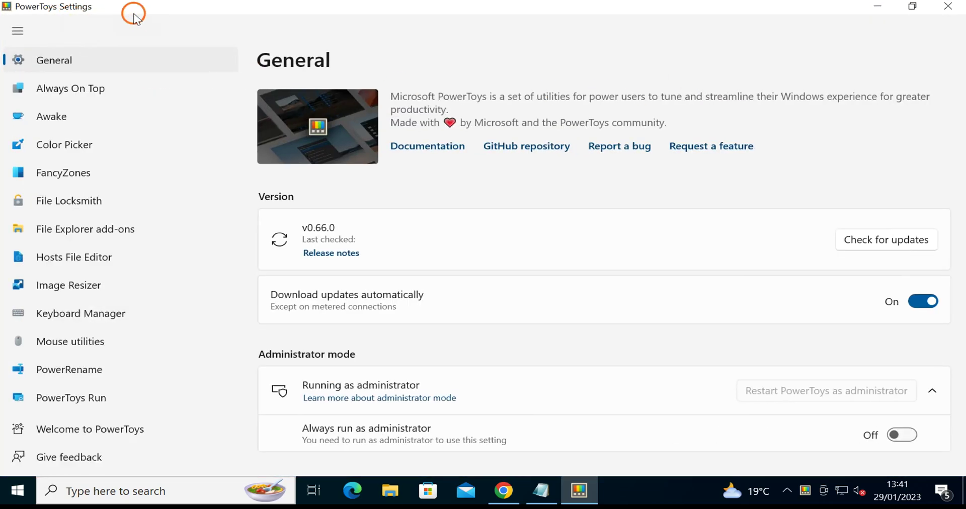
{"action": "left_click", "coordinate": [69, 322]}
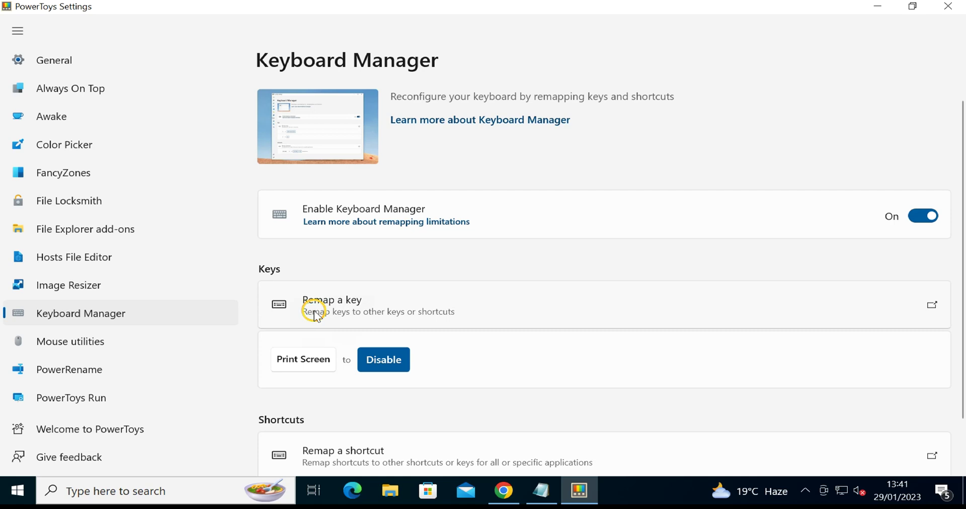
- Add a key remapping of Print Screen to Disable and confirm it with OK
{"action": "left_click", "coordinate": [314, 310]}
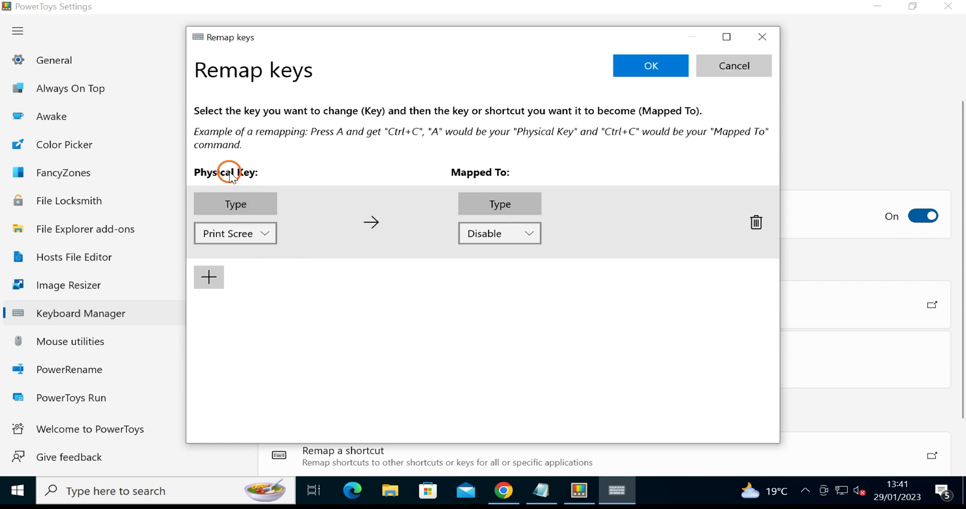
{"action": "left_click", "coordinate": [240, 238]}
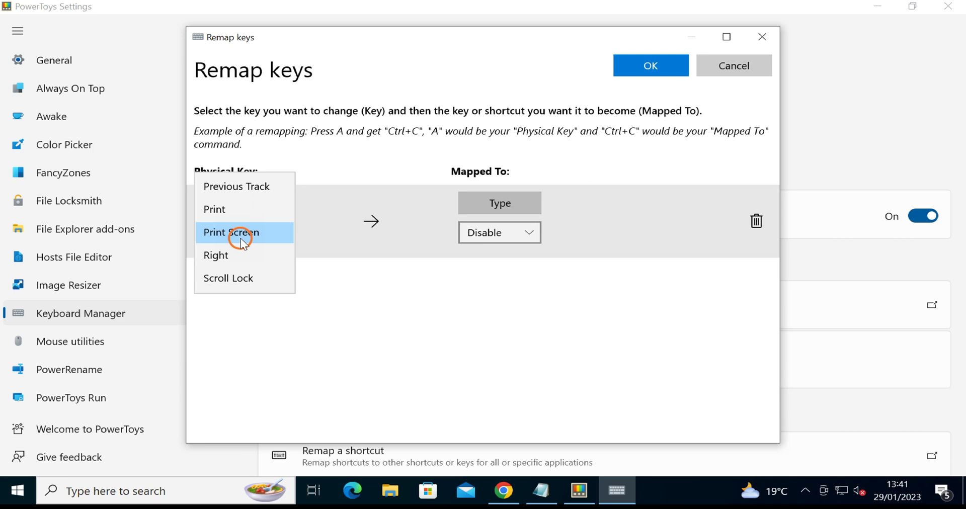
{"action": "left_click", "coordinate": [398, 303]}
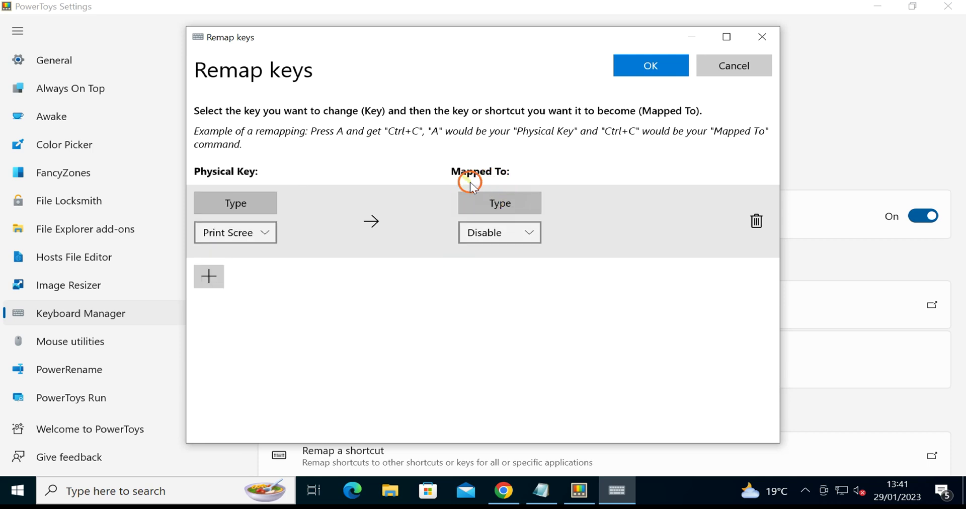
{"action": "left_click", "coordinate": [515, 243]}
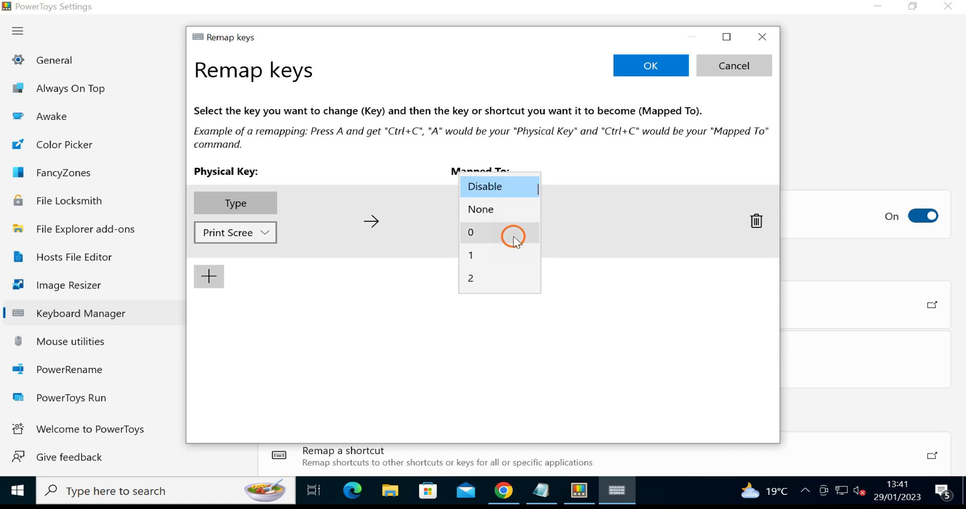
{"action": "left_click", "coordinate": [491, 193]}
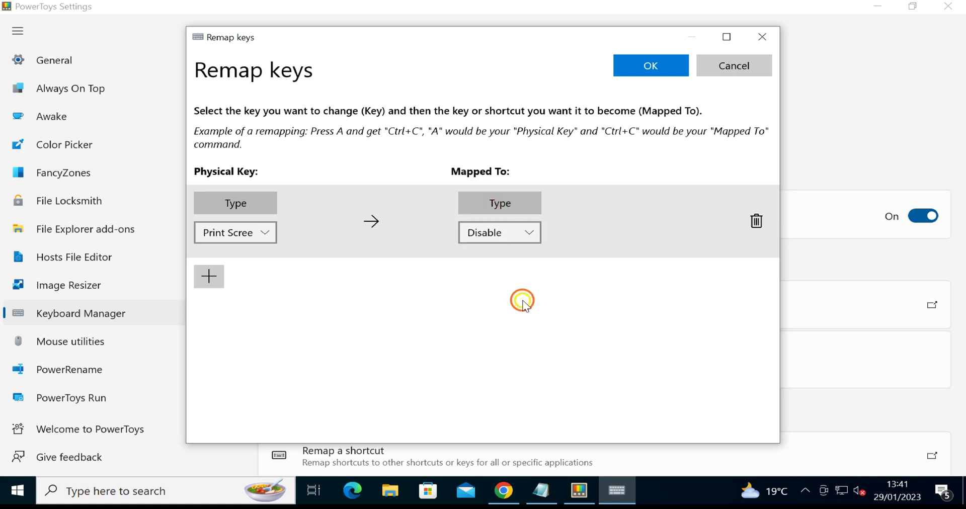
{"action": "left_click", "coordinate": [641, 68]}
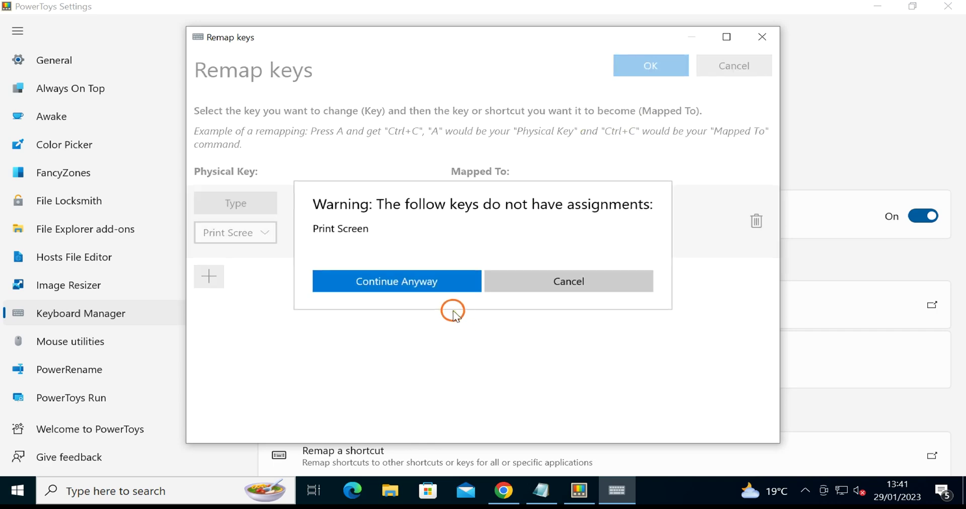
- Continue past the unassigned-key warning to keep Print Screen disabled, then close PowerToys Settings
{"action": "left_click", "coordinate": [410, 286]}
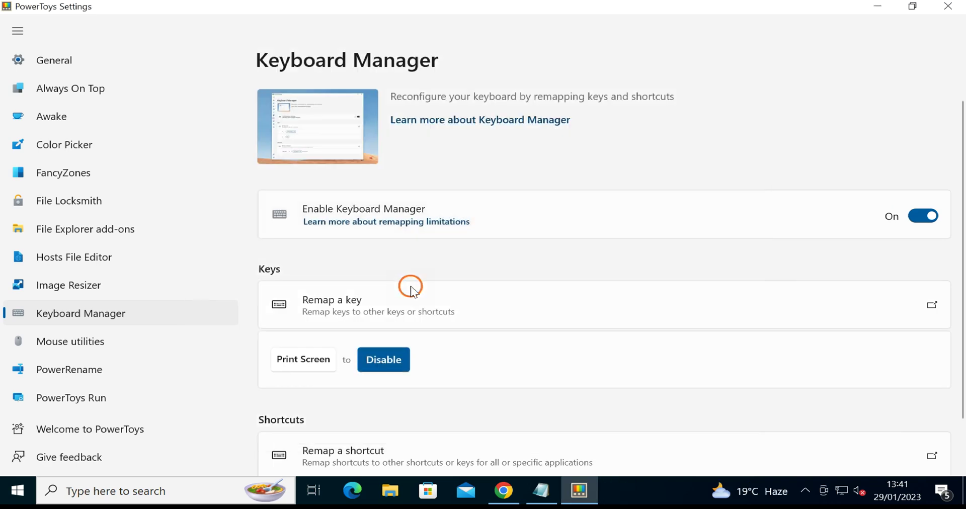
{"action": "left_click", "coordinate": [948, 8]}
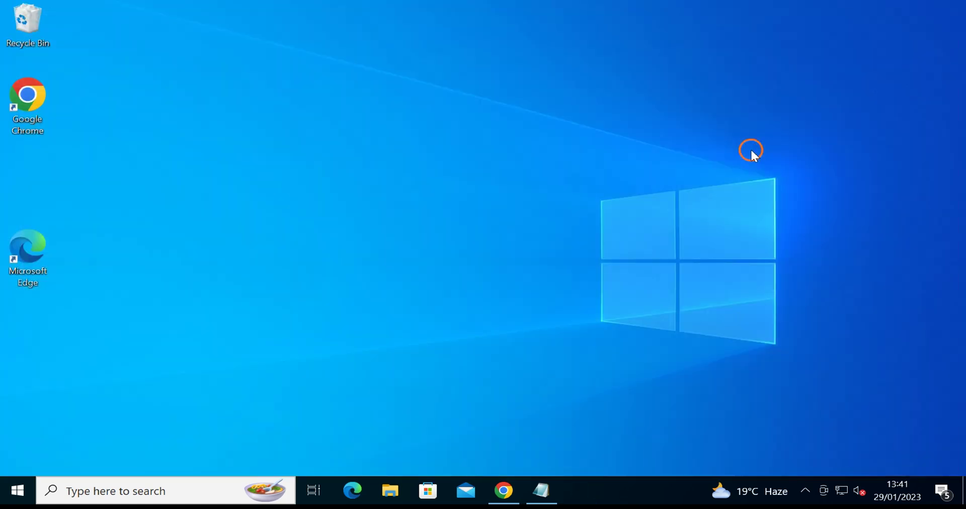